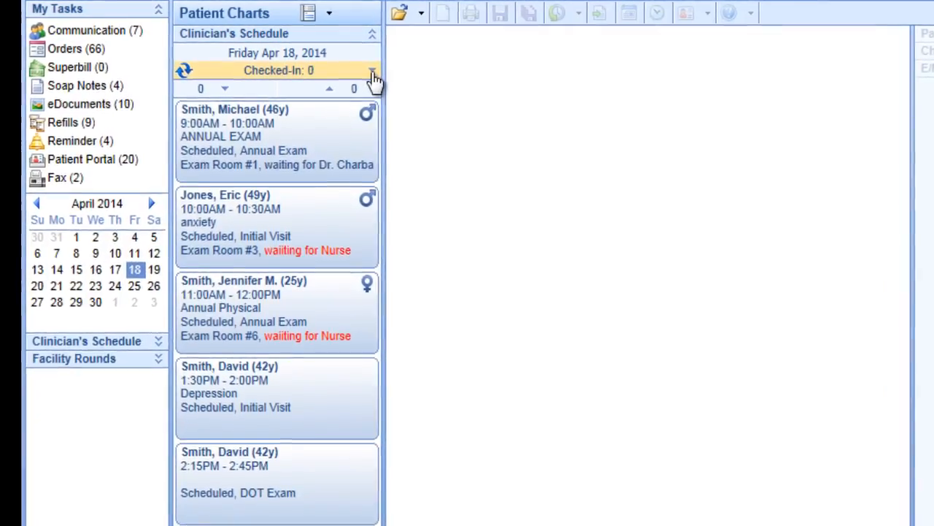
Expand the day's appointment status breakdown and view the demographics card of the 9:00 AM annual exam patient.
click(368, 69)
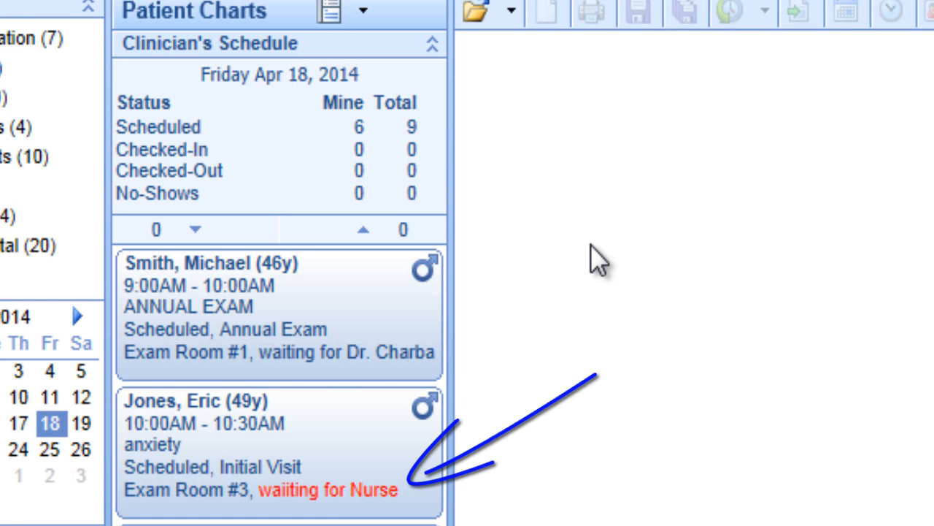
click(427, 283)
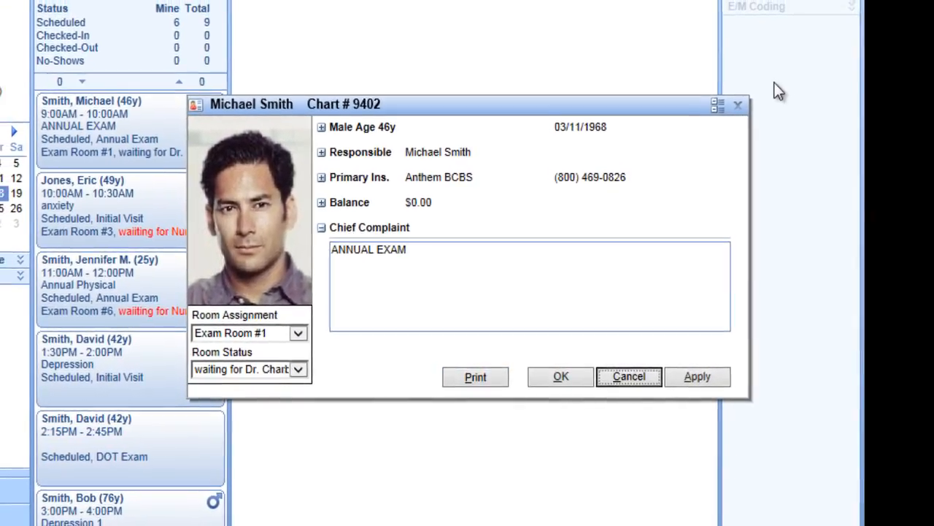
click(737, 104)
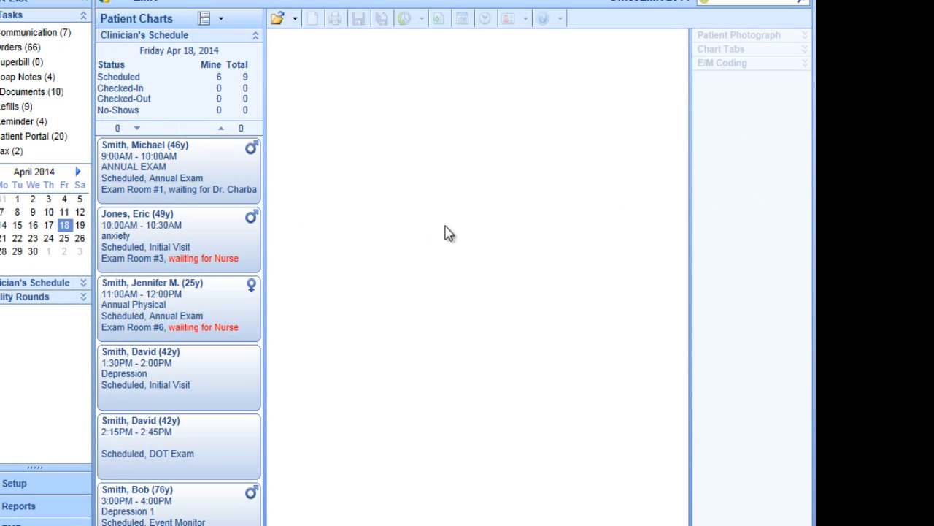
Open the chart of the 9:00 AM annual exam patient and review its alerts, timeline vitals and nurses note.
double_click(168, 173)
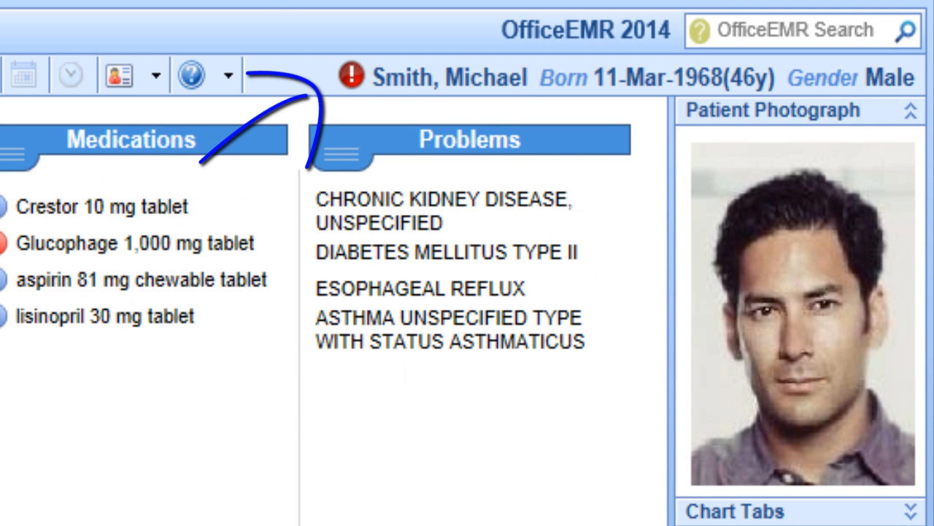
click(351, 75)
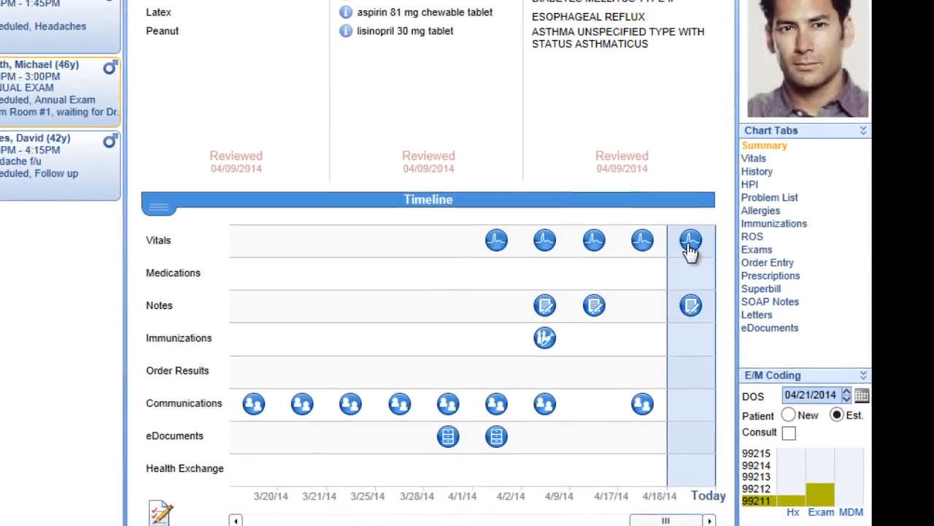
mouse_move(690, 247)
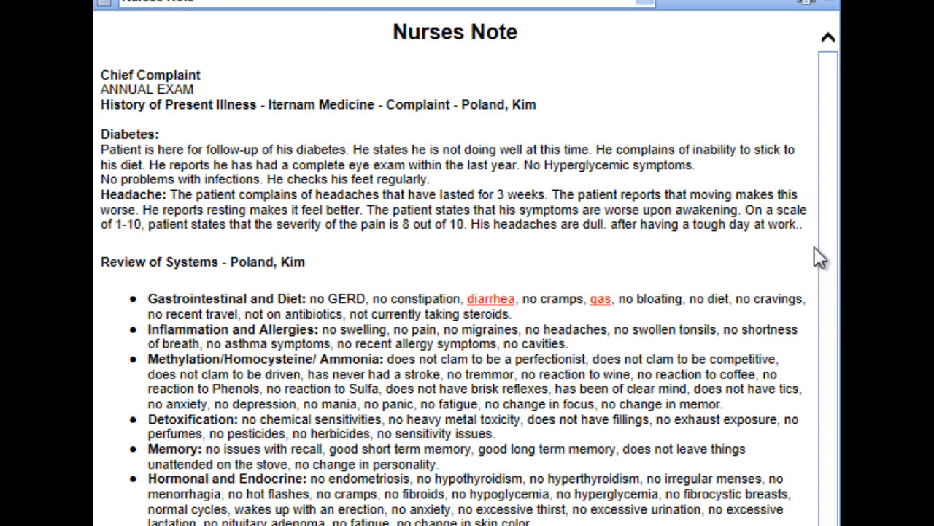
drag(834, 234, 835, 525)
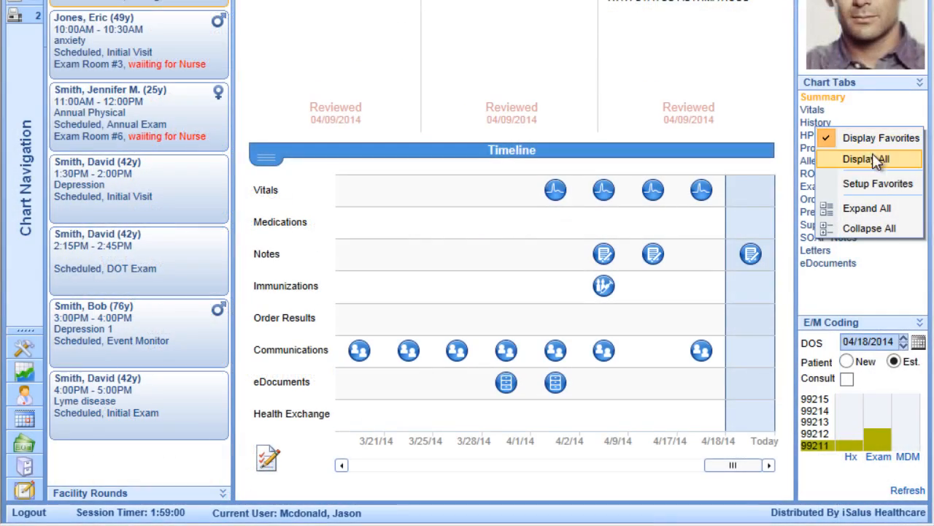
Add Immunizations to the favorite chart tabs and save the chart tab setup.
click(875, 184)
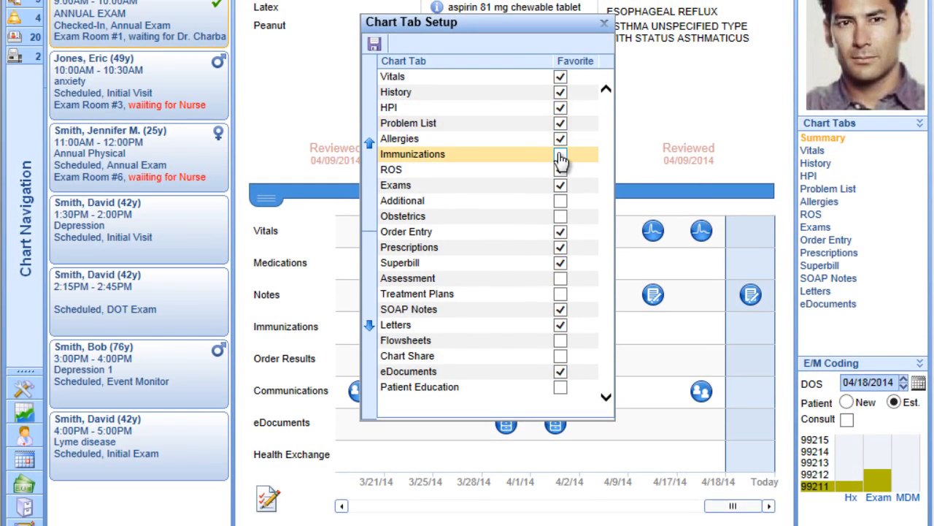
click(374, 45)
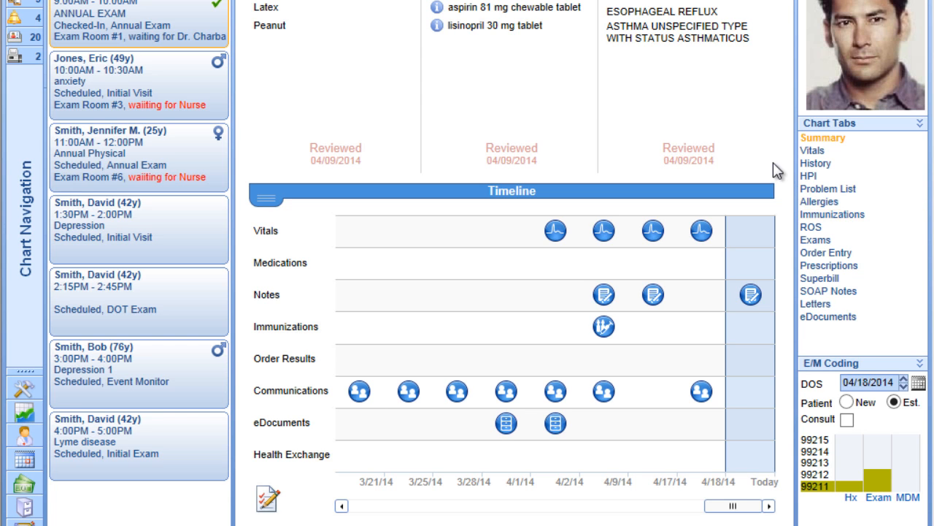
Open the patient's HPI and browse the available History of Present Illness templates by specialty.
click(814, 178)
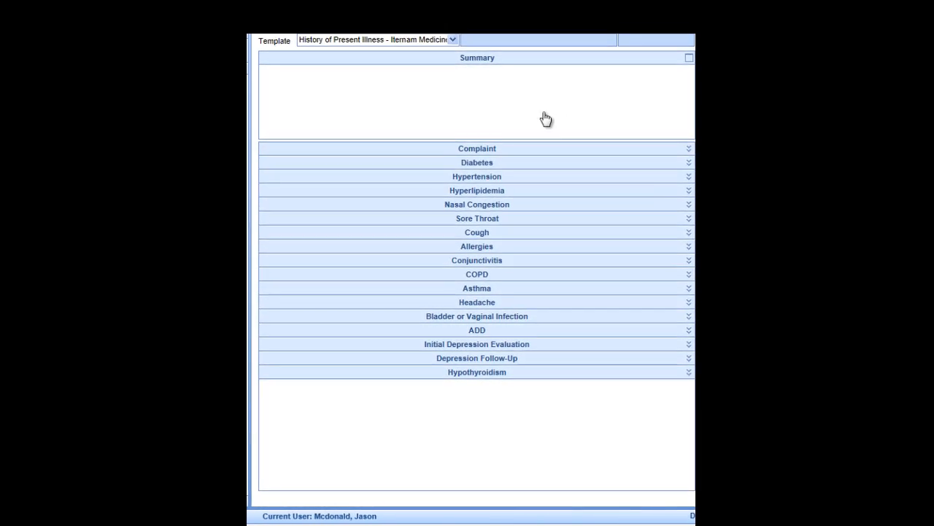
click(442, 29)
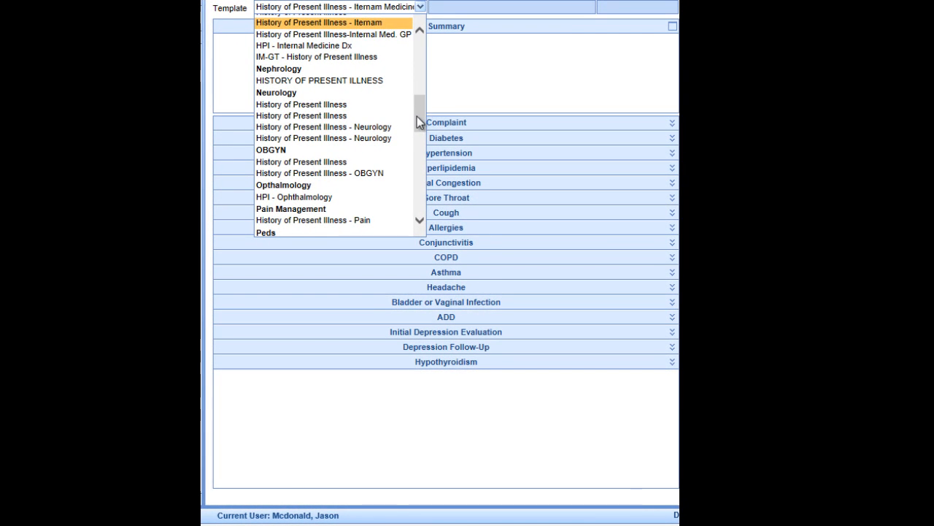
drag(416, 116, 418, 74)
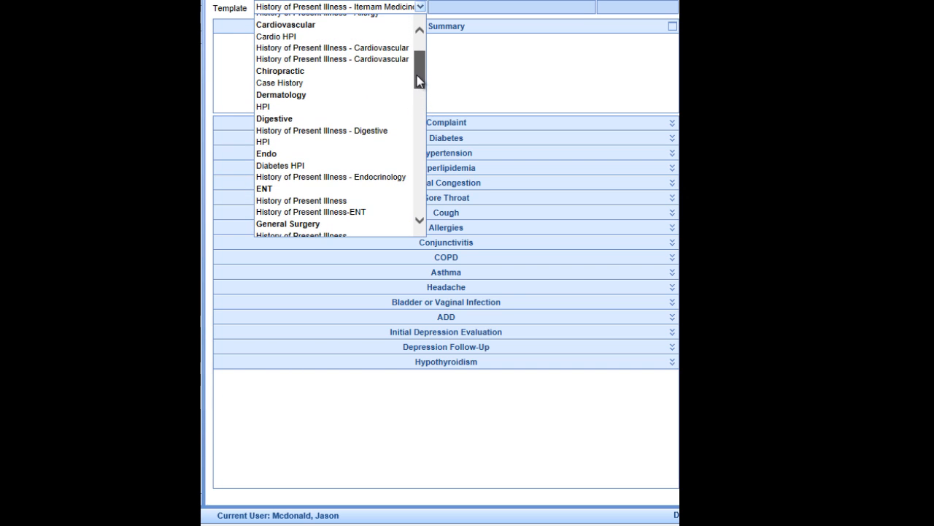
click(463, 70)
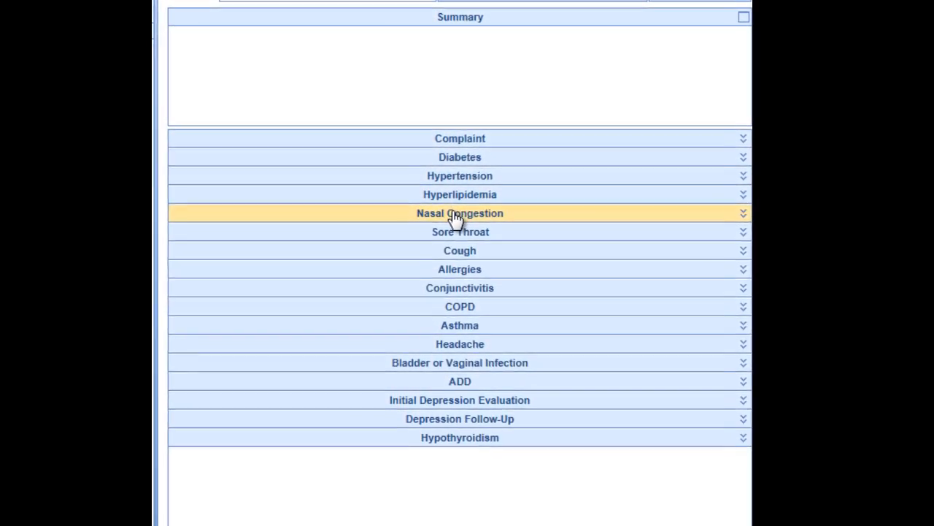
Document Nasal Congestion with all positive findings, except no improvement from cold preparations and no history of recurrent infections.
click(455, 217)
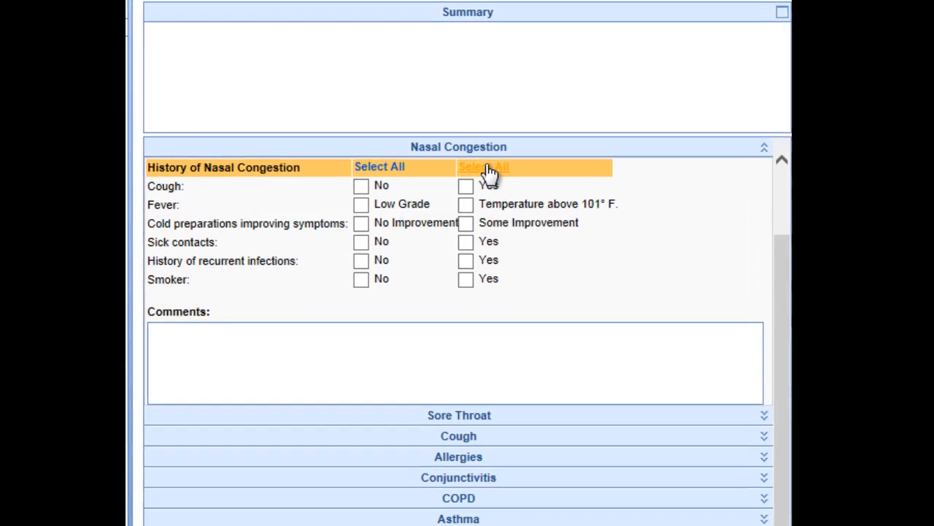
click(489, 172)
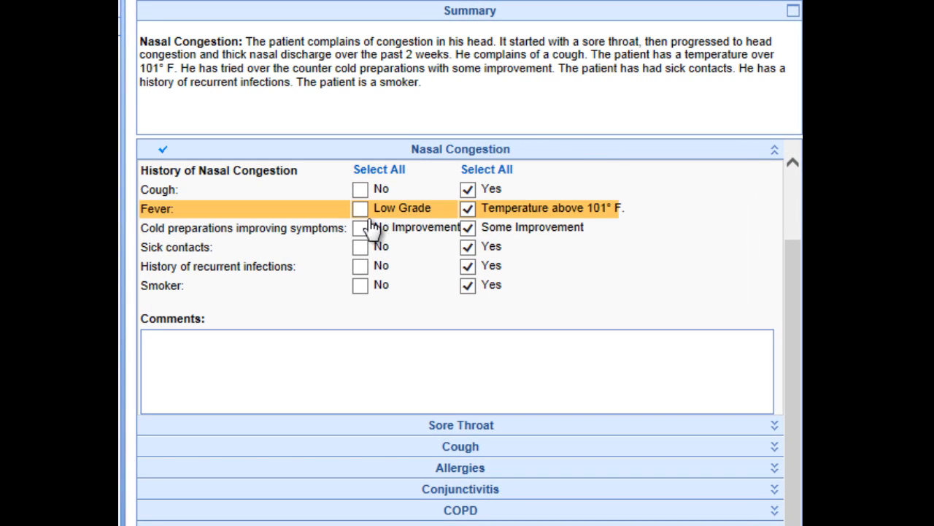
click(362, 227)
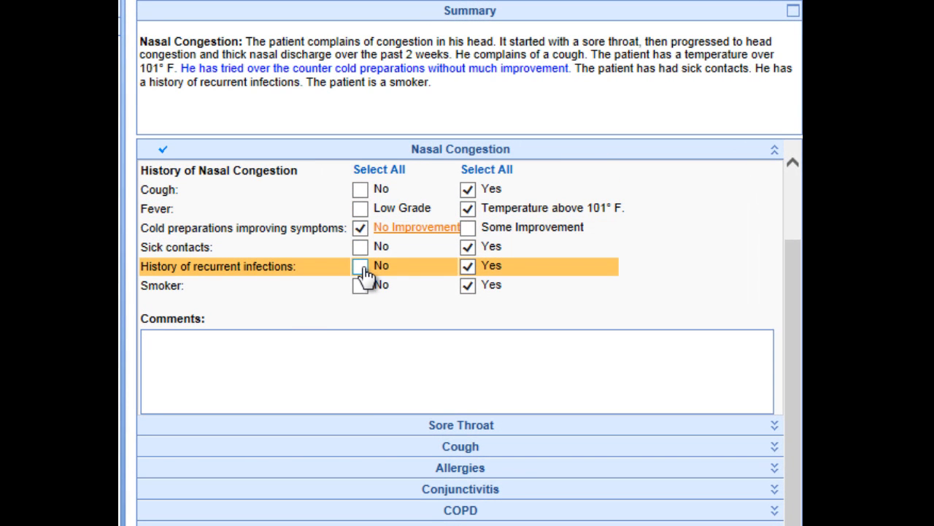
click(362, 267)
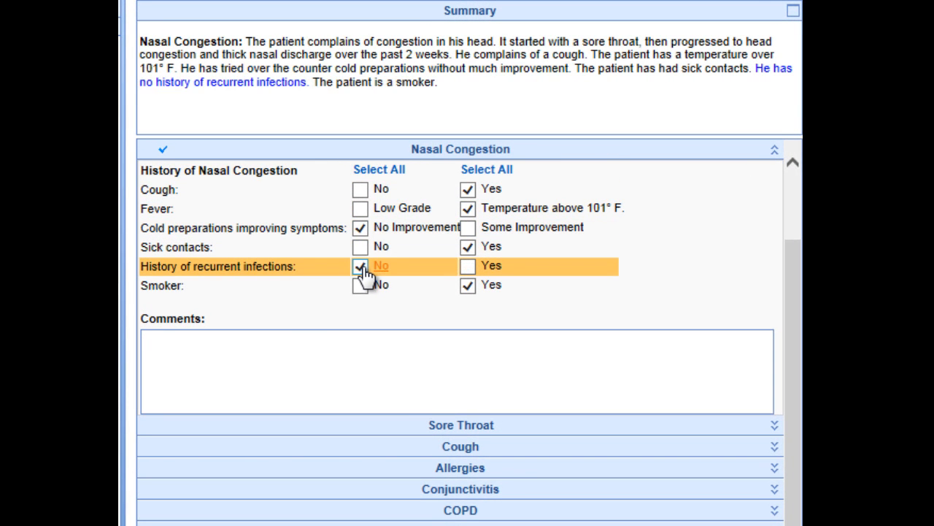
click(438, 156)
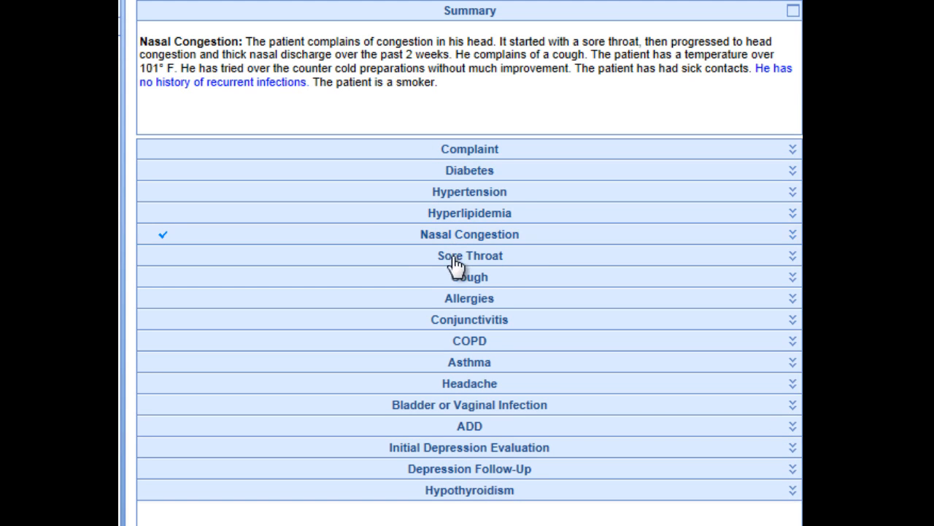
Document Cough with all positive findings, except no improvement from cold preparations/rescue inhaler, no productive cough and no history of recurrent infections.
click(458, 281)
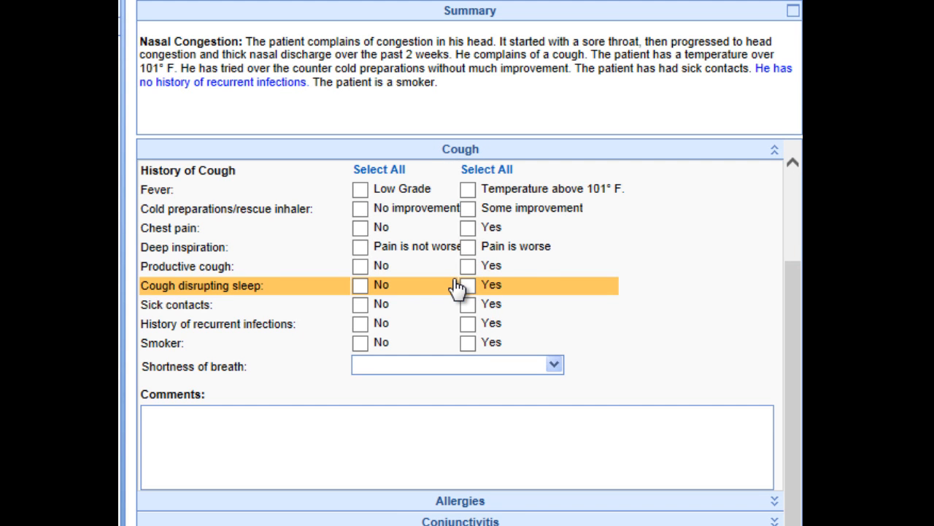
click(492, 173)
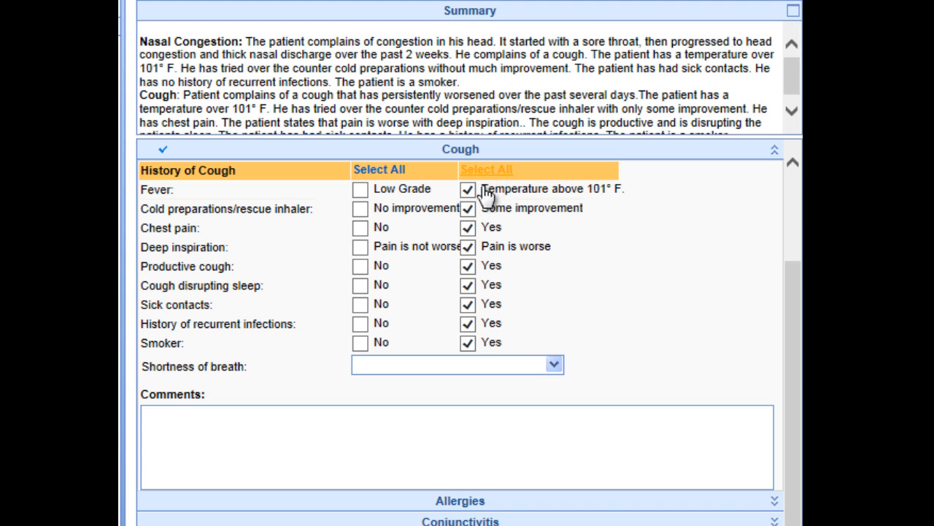
click(361, 210)
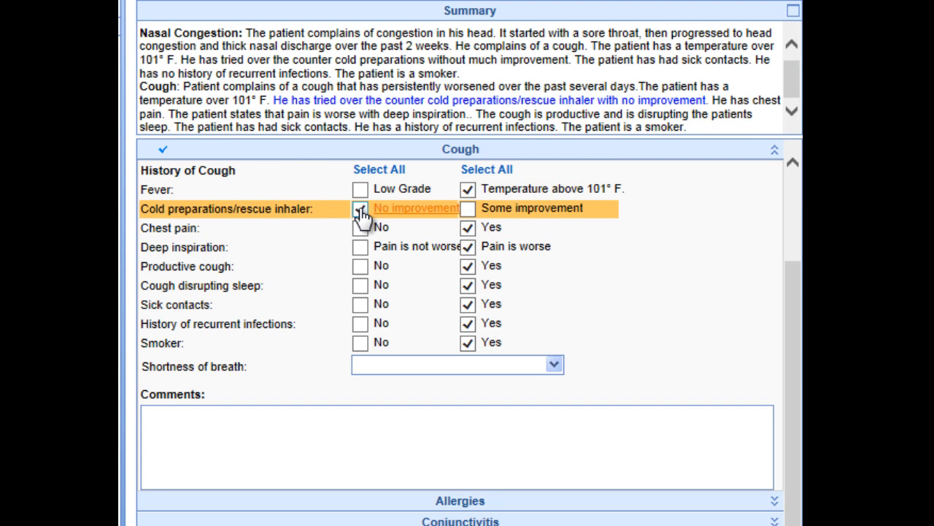
click(360, 267)
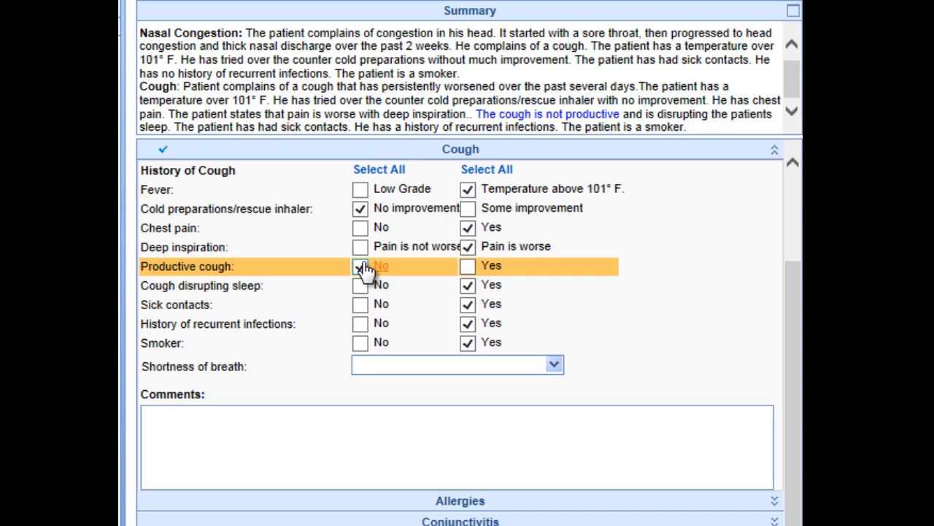
click(360, 326)
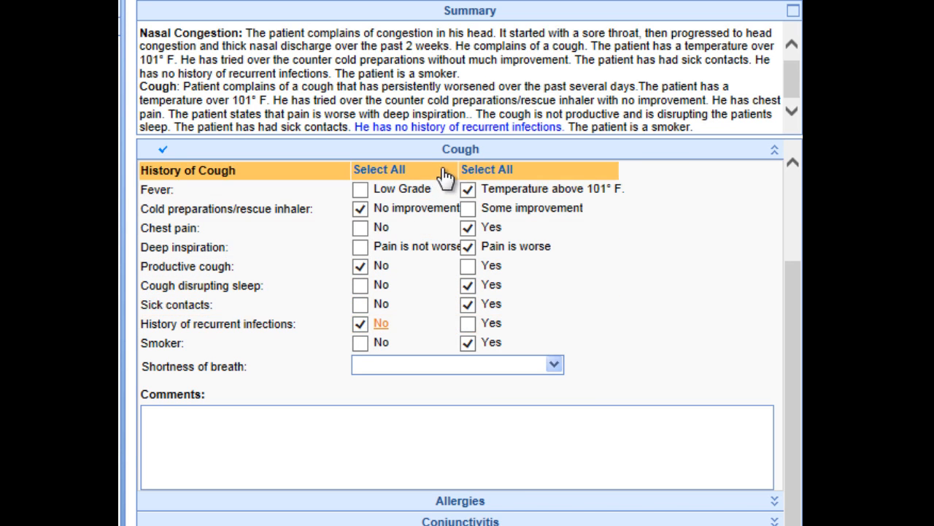
click(456, 152)
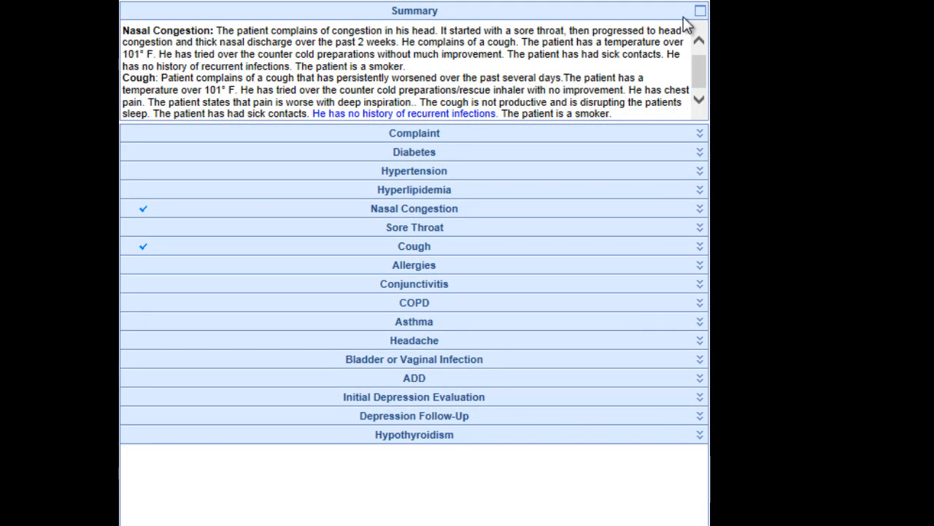
Enlarge the HPI summary to read the generated narrative, and restore it to normal size.
click(700, 13)
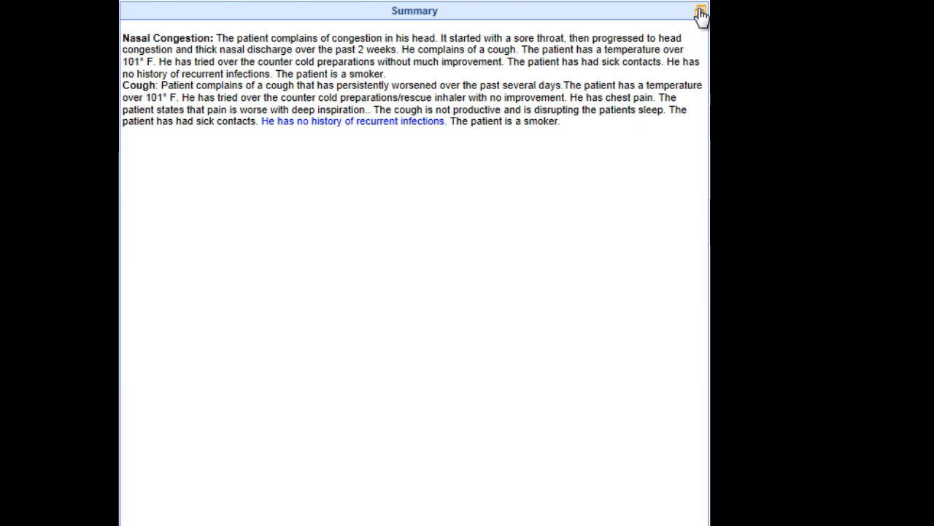
click(700, 13)
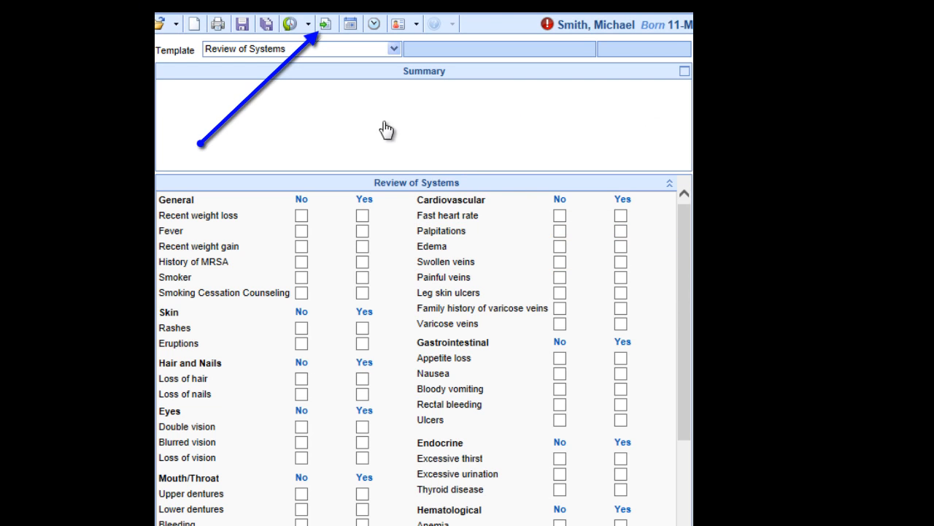
Fill the Review of Systems with the default negative findings and mark recent weight gain, rashes and cough as Yes.
click(327, 30)
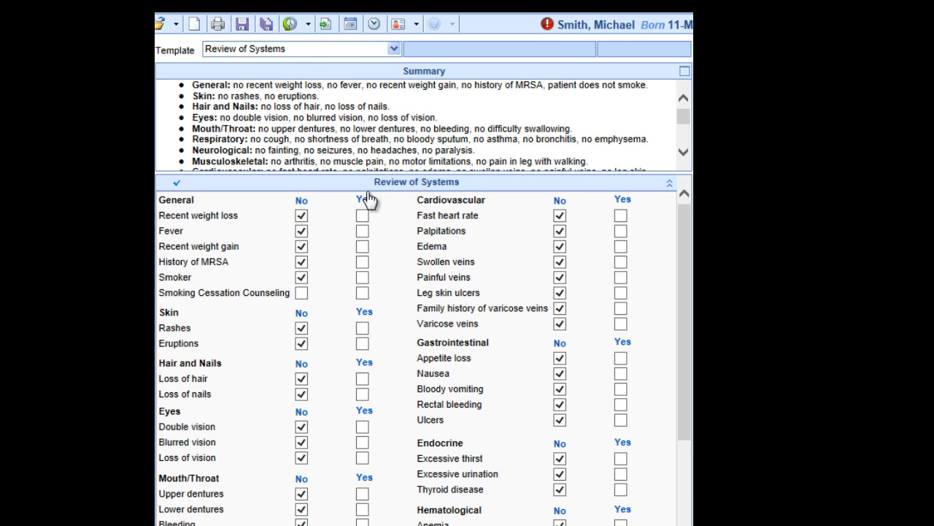
click(362, 246)
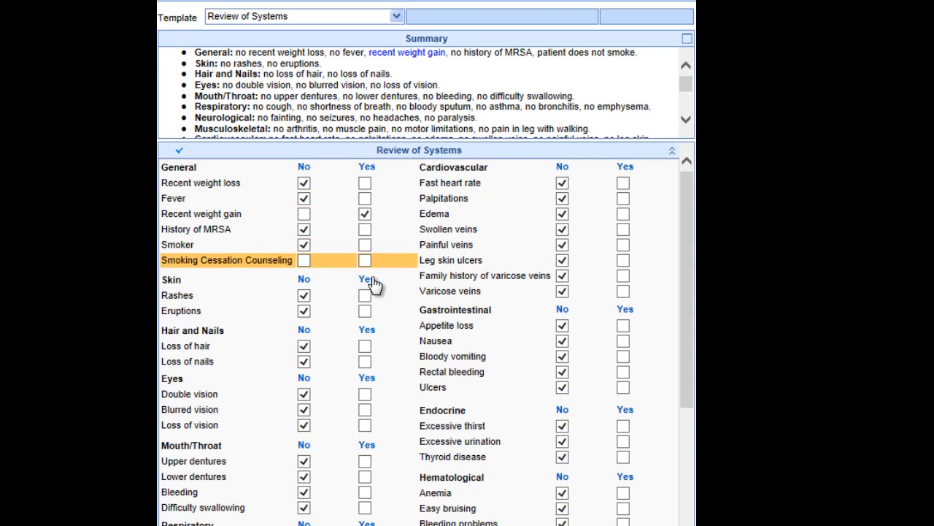
click(365, 295)
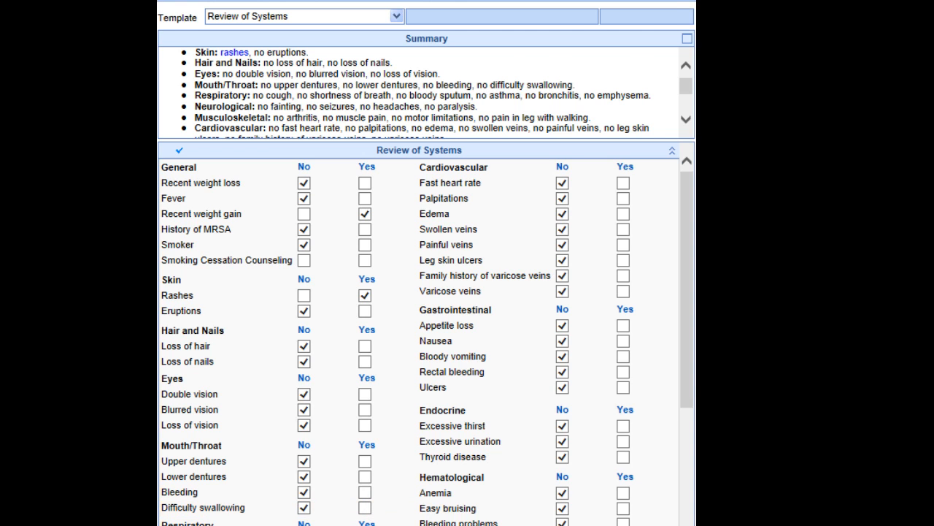
click(365, 525)
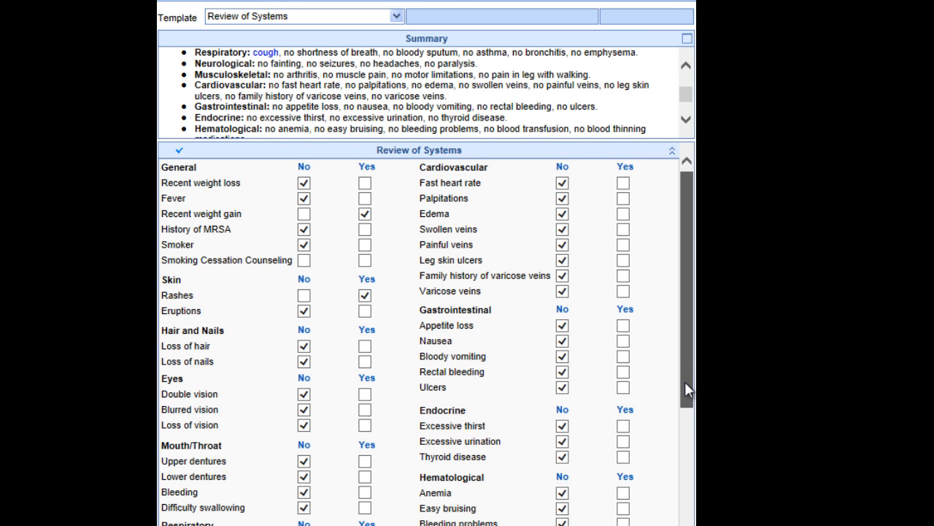
Enter "comments boxes for text" as the Review of Systems comment and open the Health Care Maintenance section.
drag(685, 381, 669, 507)
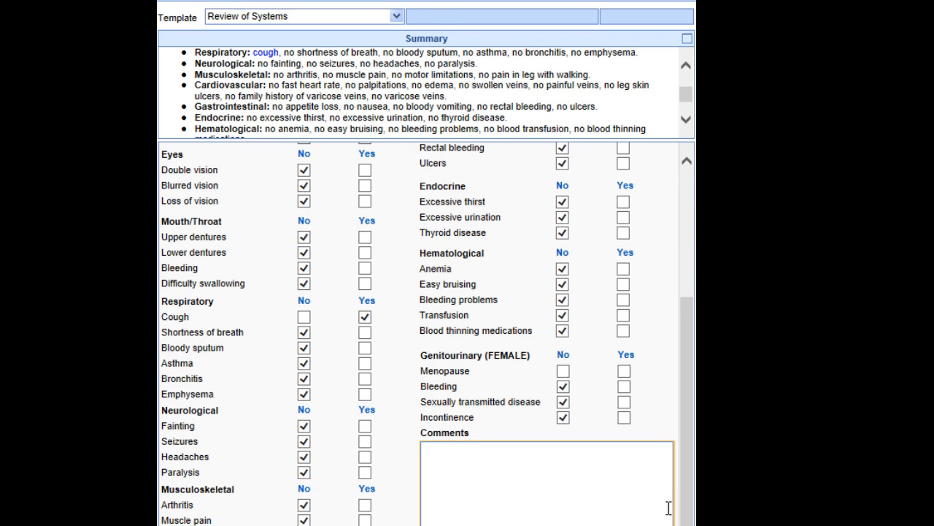
click(601, 501)
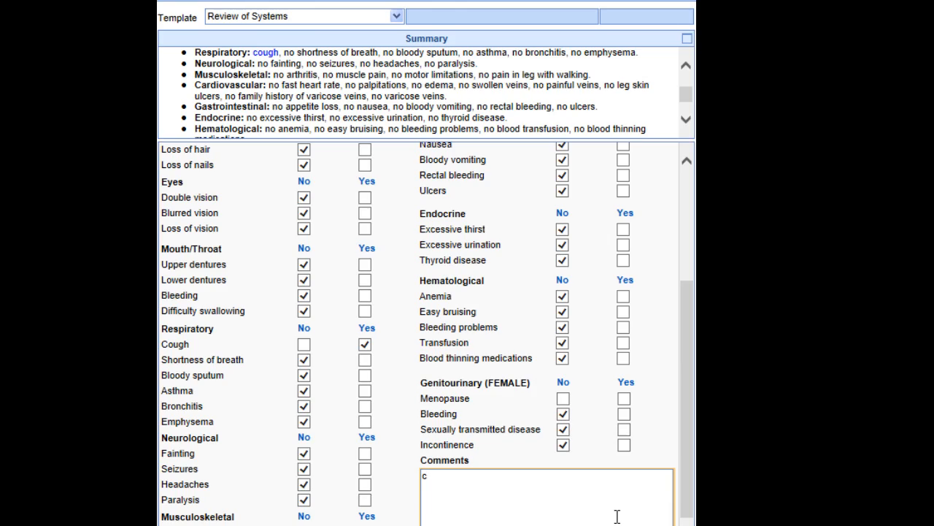
text(c)
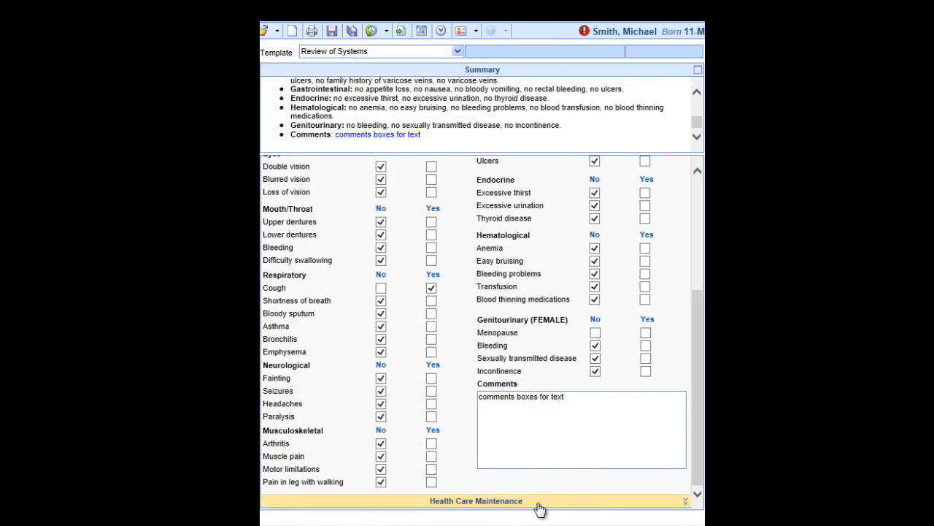
click(538, 506)
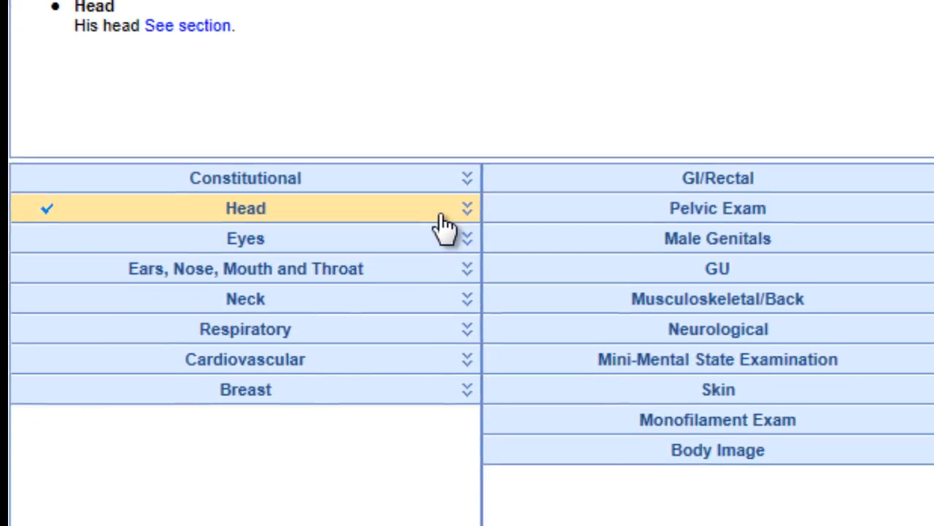
Circle the left forehead and temple on the Head exam image and place the label "contusion" beside the circle.
click(441, 214)
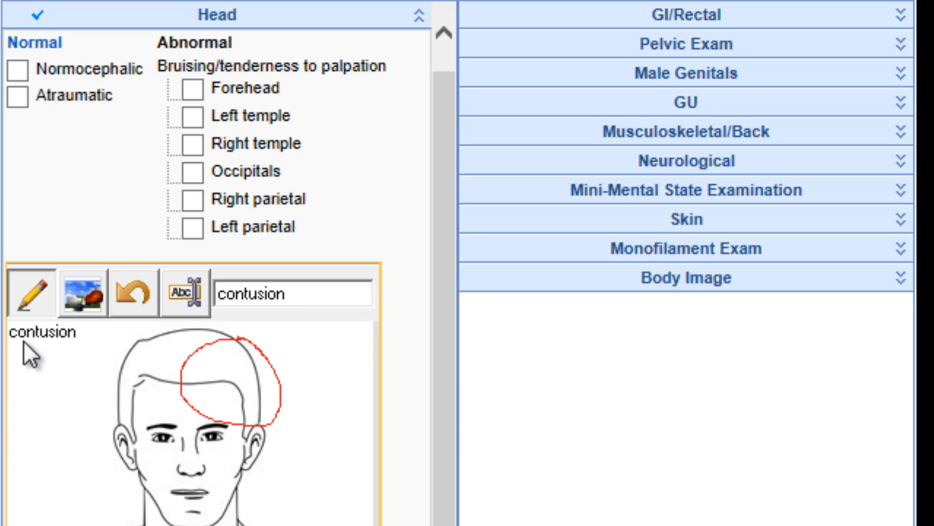
mouse_move(33, 330)
mouse_down()
mouse_move(178, 372)
mouse_move(319, 382)
mouse_move(302, 368)
mouse_up()
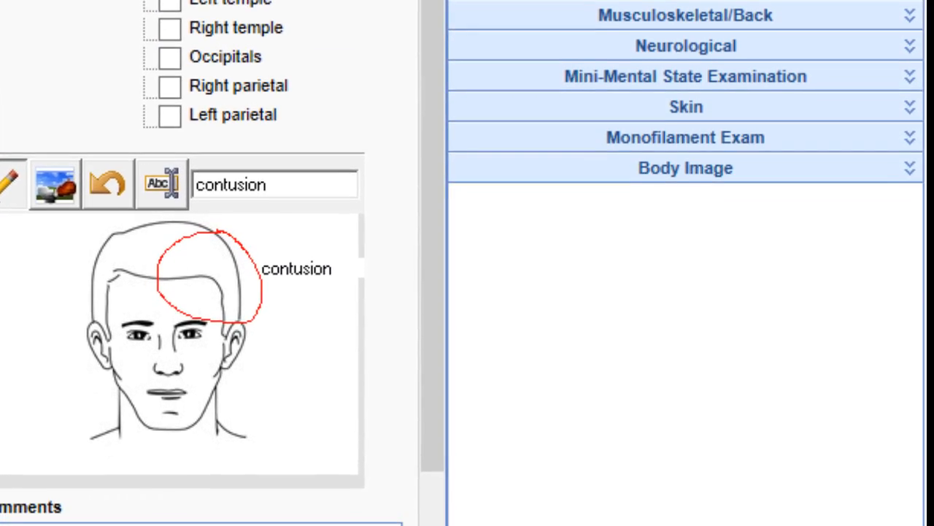
In the Monofilament Exam, mark the left foot's top and arch positive, and the left inner ball and right outer ball negative.
click(663, 139)
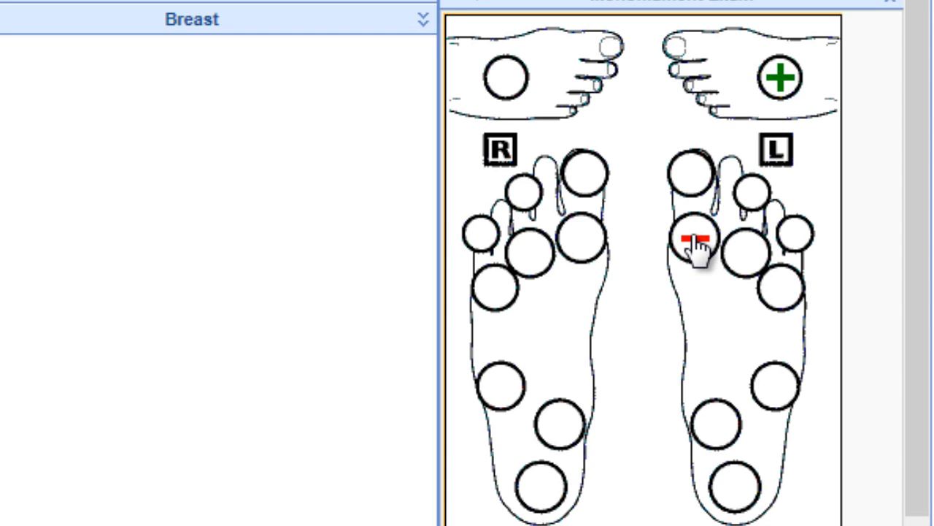
click(710, 425)
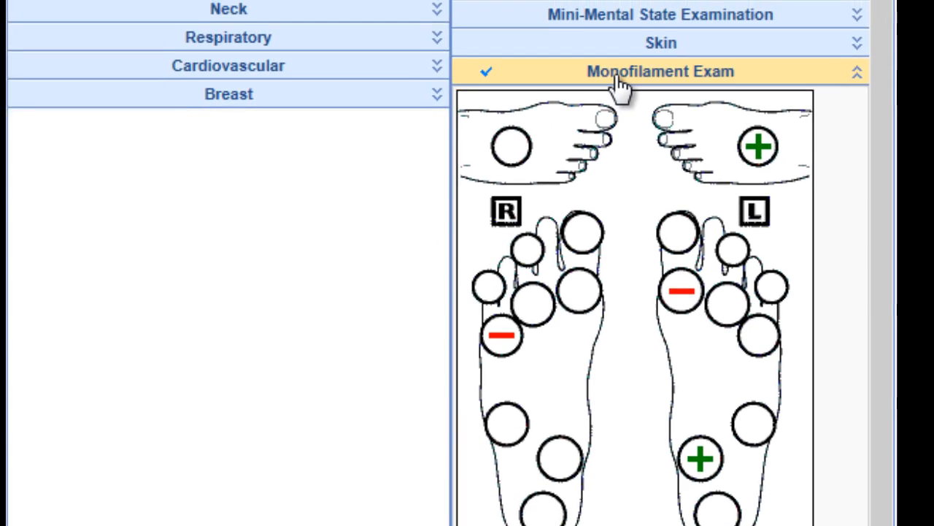
click(619, 82)
On the front Body Image, circle the left shoulder, place the label "pain and swelling" beside it, and collapse the section.
click(660, 247)
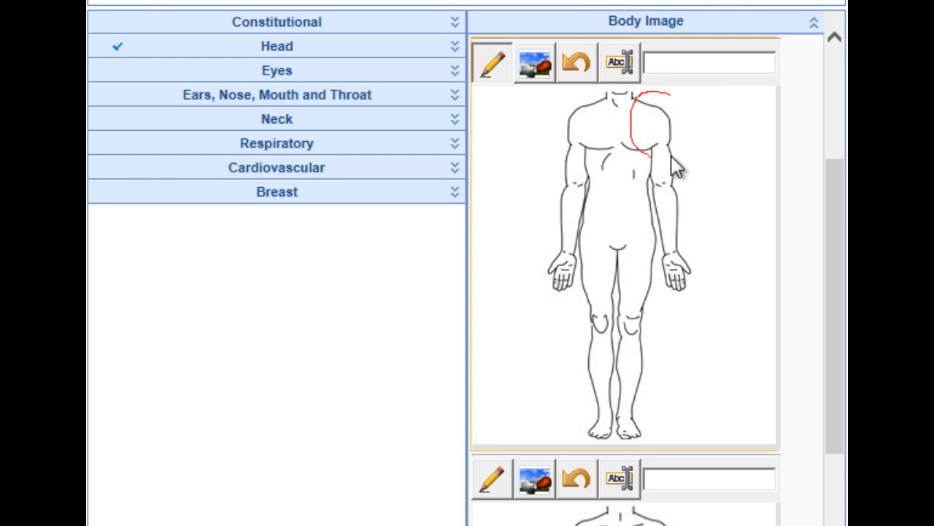
click(621, 67)
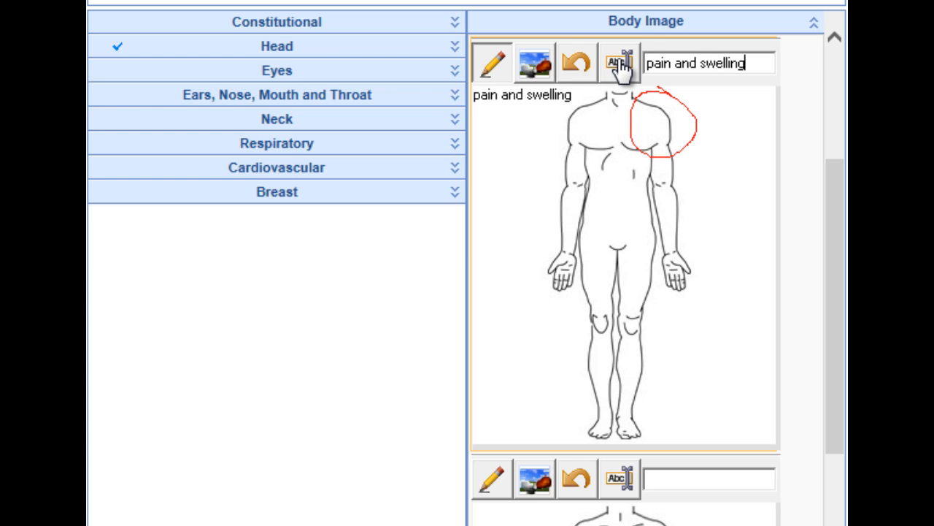
drag(508, 99, 741, 127)
click(724, 30)
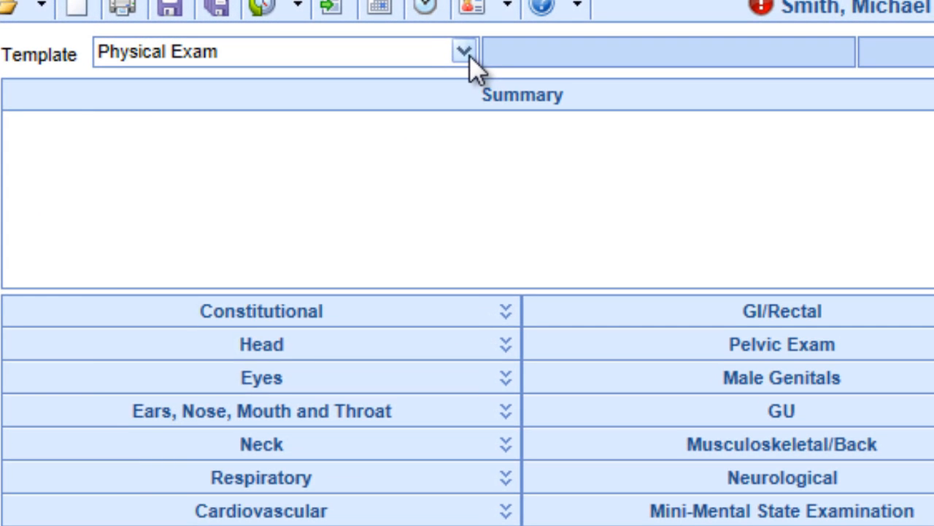
Switch the exam template to PT- Knee from the Physical Therapy group.
click(465, 52)
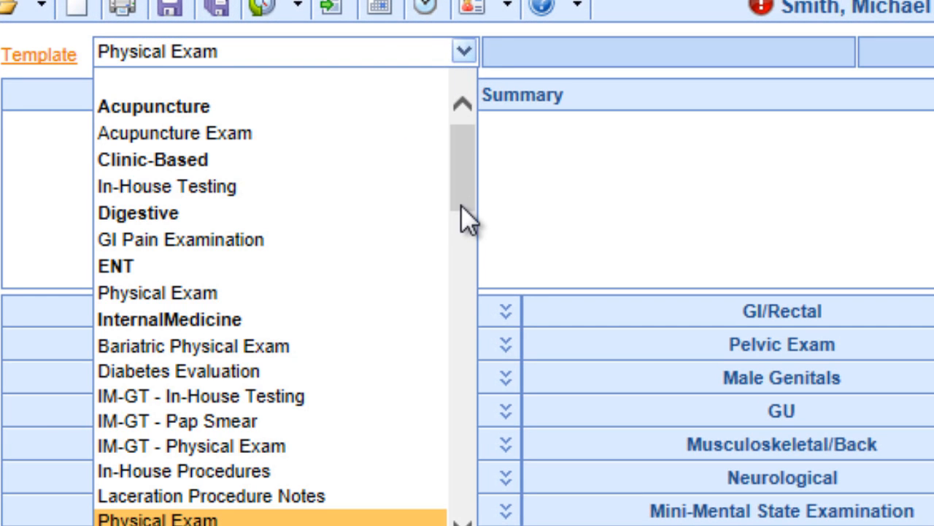
scroll(461, 190, down, 4)
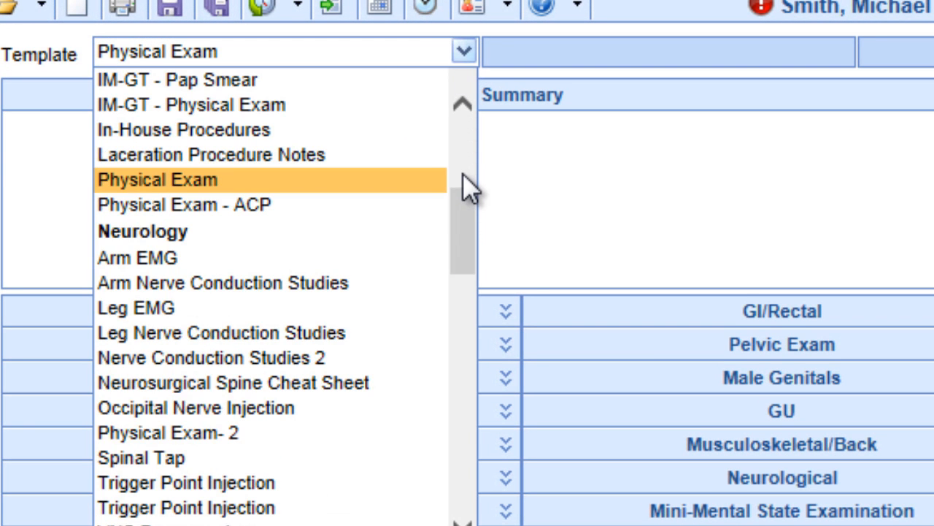
drag(460, 206, 451, 307)
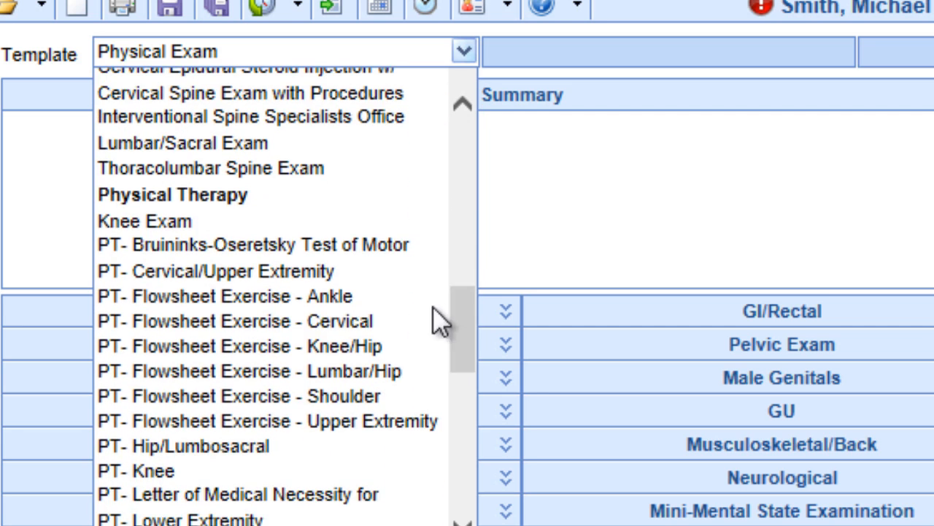
click(330, 476)
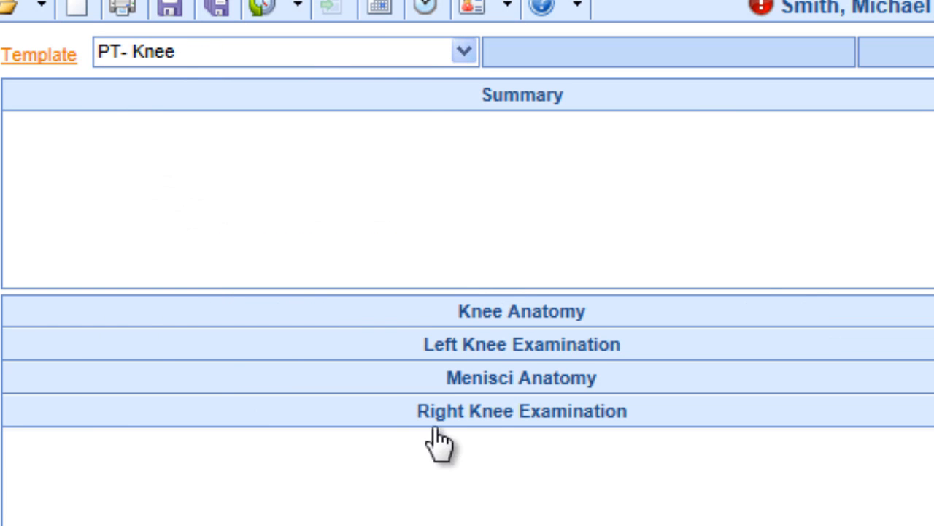
Review the observation, range of motion and stability fields of the Right Knee Examination, and collapse the section.
click(457, 411)
scroll(876, 198, down, 3)
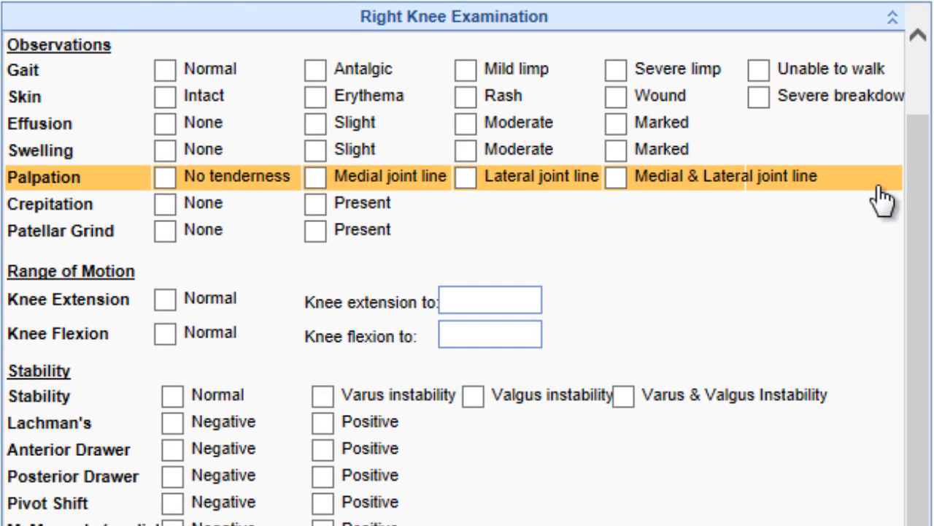
drag(913, 282, 897, 132)
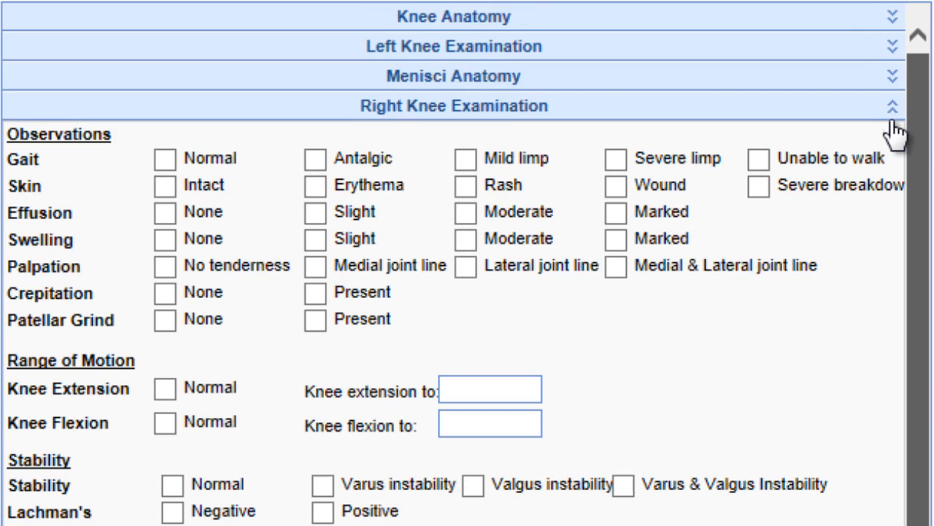
click(817, 113)
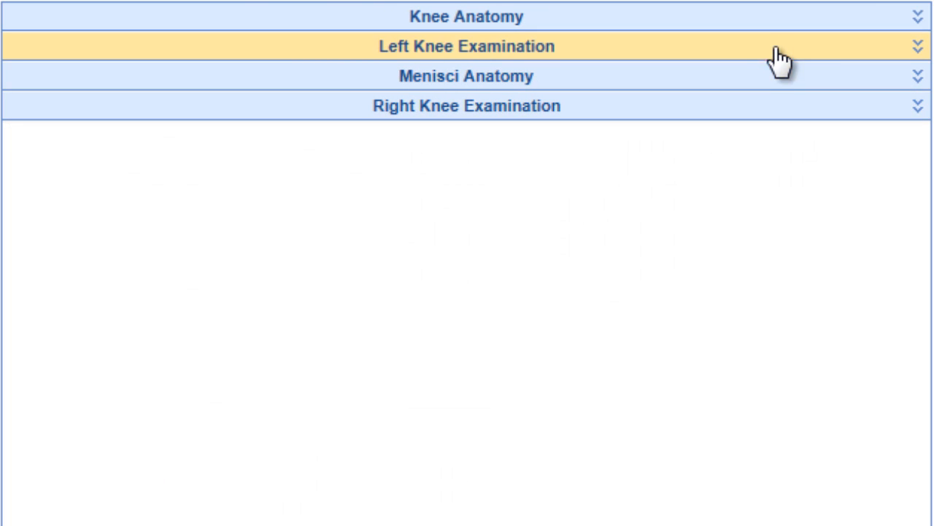
In Menisci Anatomy, circle the condyle on the second knee image and place the label "pain and swelling" beside the circle.
click(763, 24)
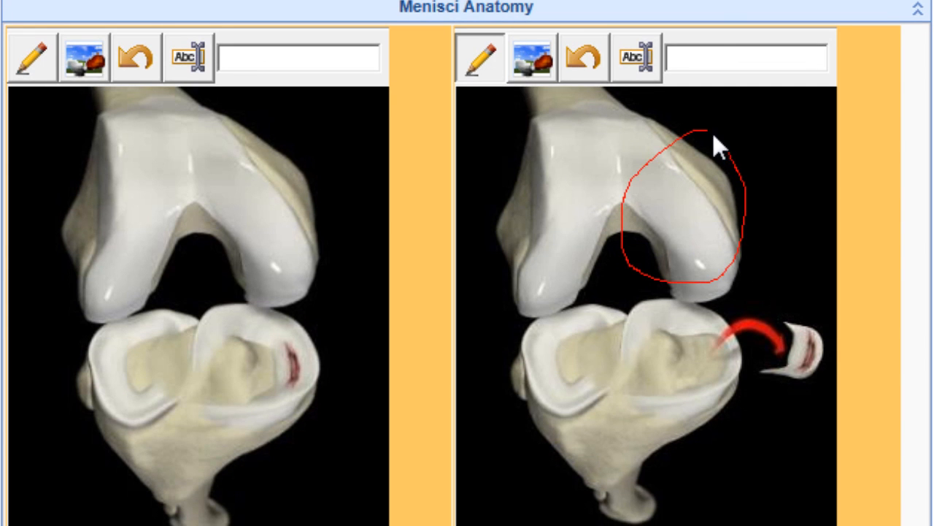
text(pain and swelling)
key(Return)
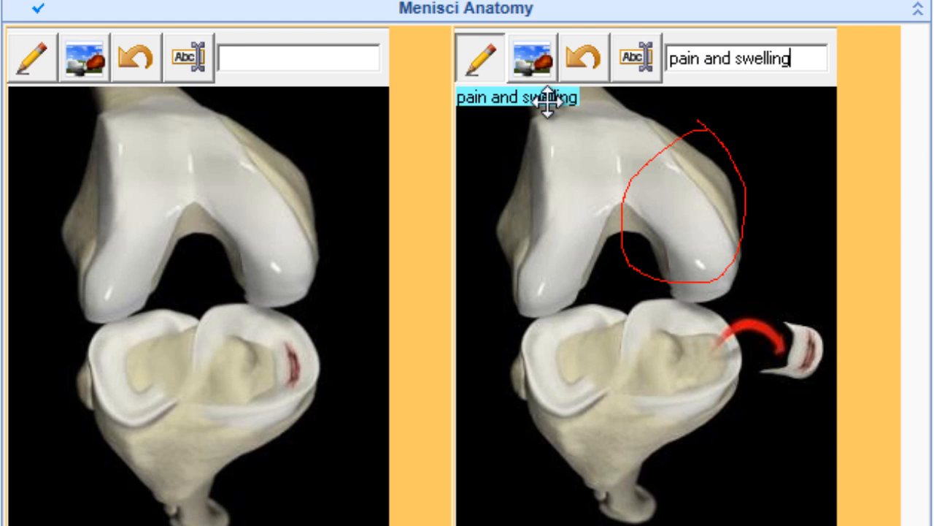
drag(546, 106, 774, 132)
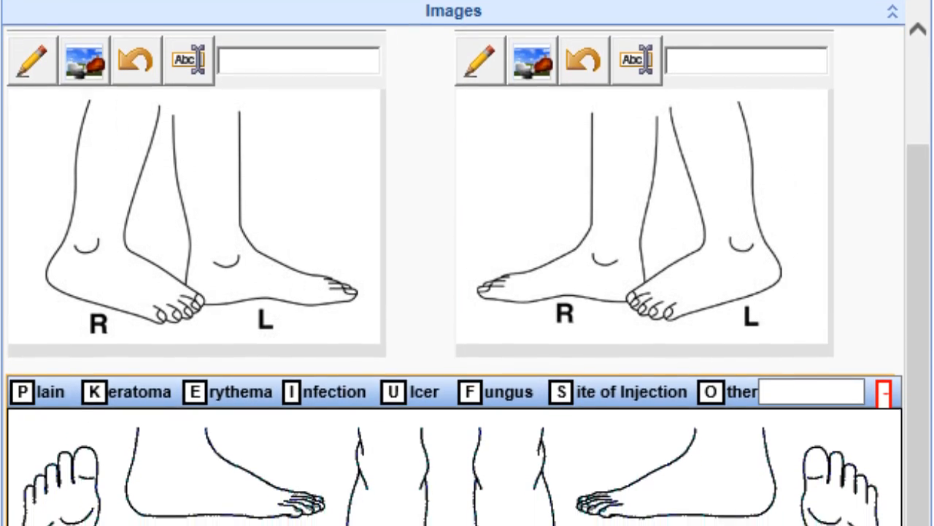
On the foot diagram, mark Ulcer atop the right foot, Fungus atop the left, Site of Injection on the left side view, and choose the Erythema marker.
click(378, 518)
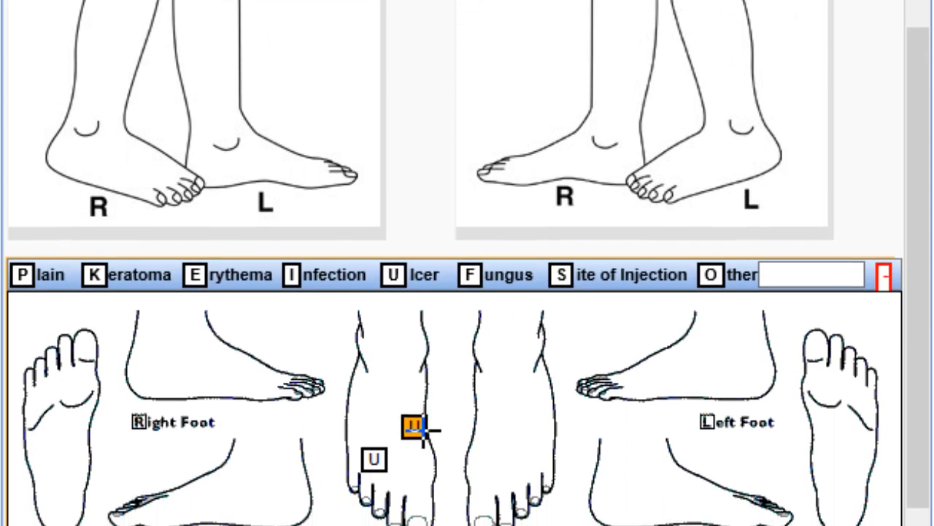
click(468, 276)
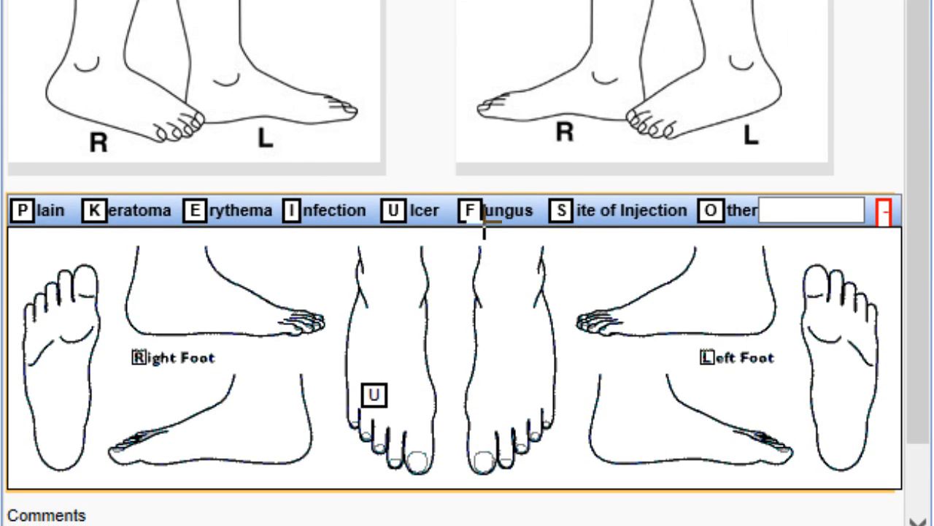
click(500, 379)
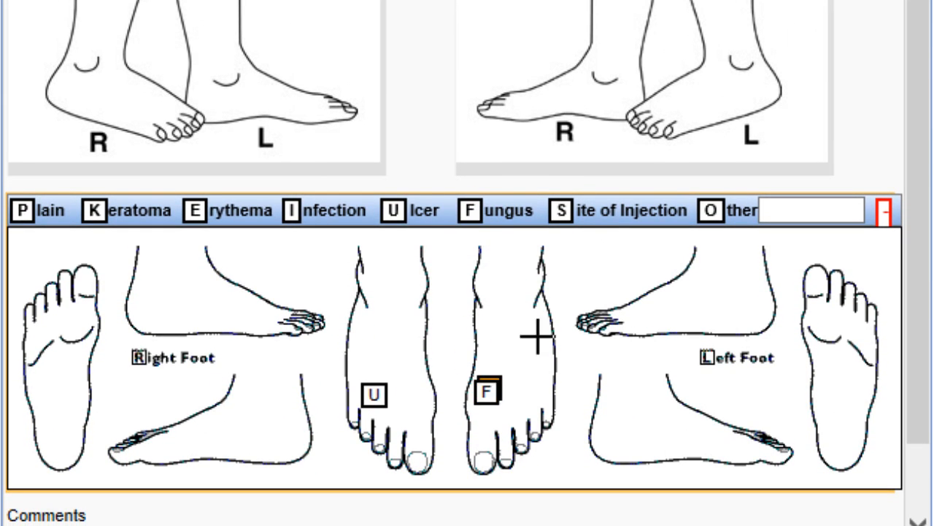
click(562, 212)
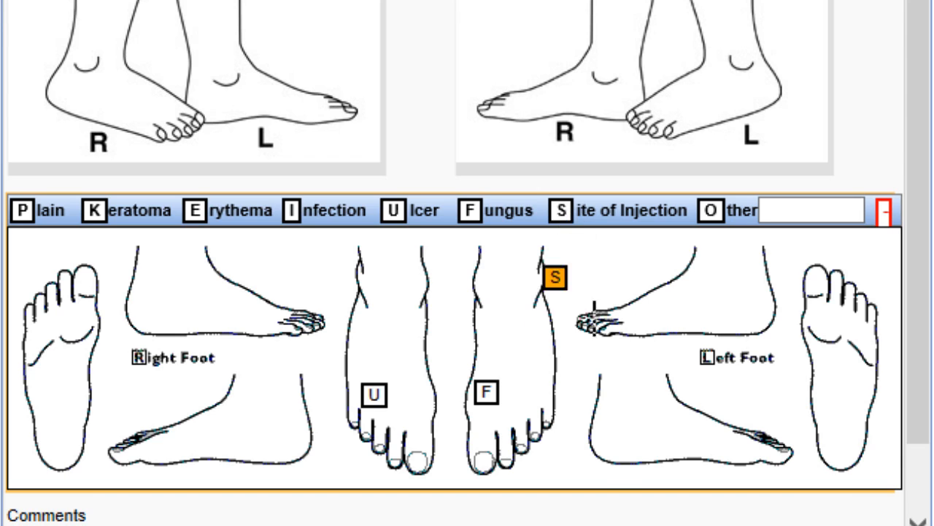
click(712, 432)
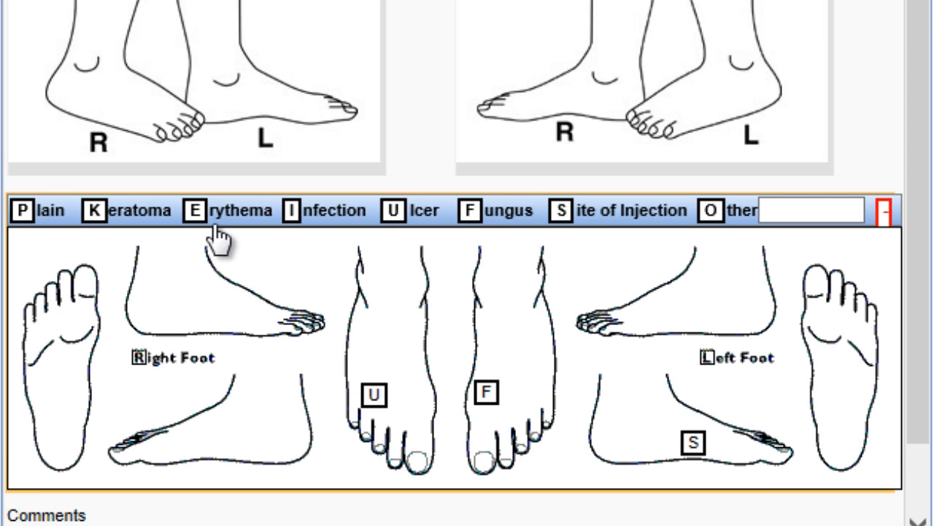
click(195, 211)
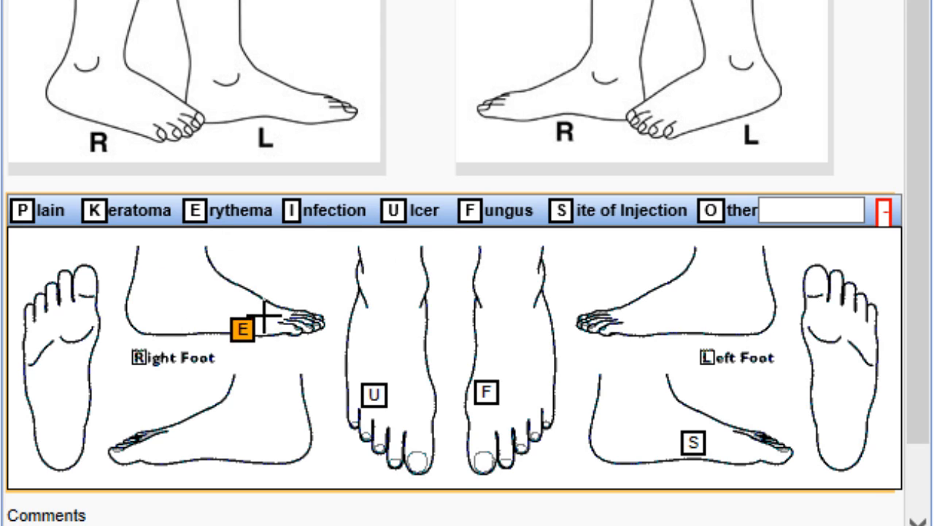